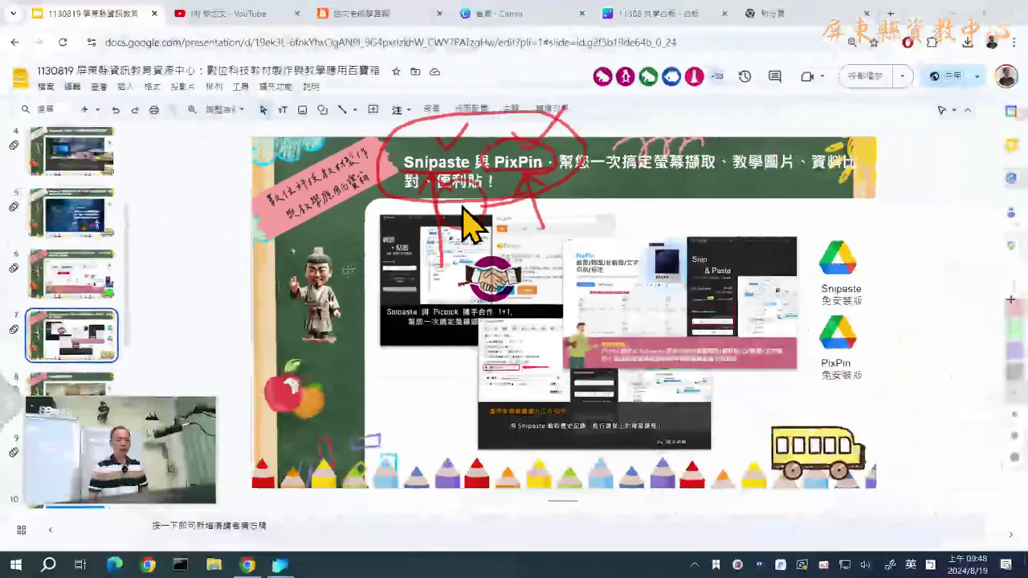
# Step: Mark the Snipaste and PixPin download links on the slide with red annotations, and clear the markings
pyautogui.moveTo(824, 329)
pyautogui.mouseDown()
pyautogui.moveTo(851, 392)
pyautogui.moveTo(876, 322)
pyautogui.moveTo(851, 317)
pyautogui.moveTo(800, 265)
pyautogui.moveTo(912, 361)
pyautogui.moveTo(831, 372)
pyautogui.moveTo(840, 390)
pyautogui.moveTo(856, 368)
pyautogui.moveTo(867, 371)
pyautogui.moveTo(872, 403)
pyautogui.moveTo(841, 388)
pyautogui.moveTo(775, 241)
pyautogui.moveTo(796, 245)
pyautogui.moveTo(840, 165)
pyautogui.mouseUp()
pyautogui.moveTo(710, 358); pyautogui.dragTo(770, 364)
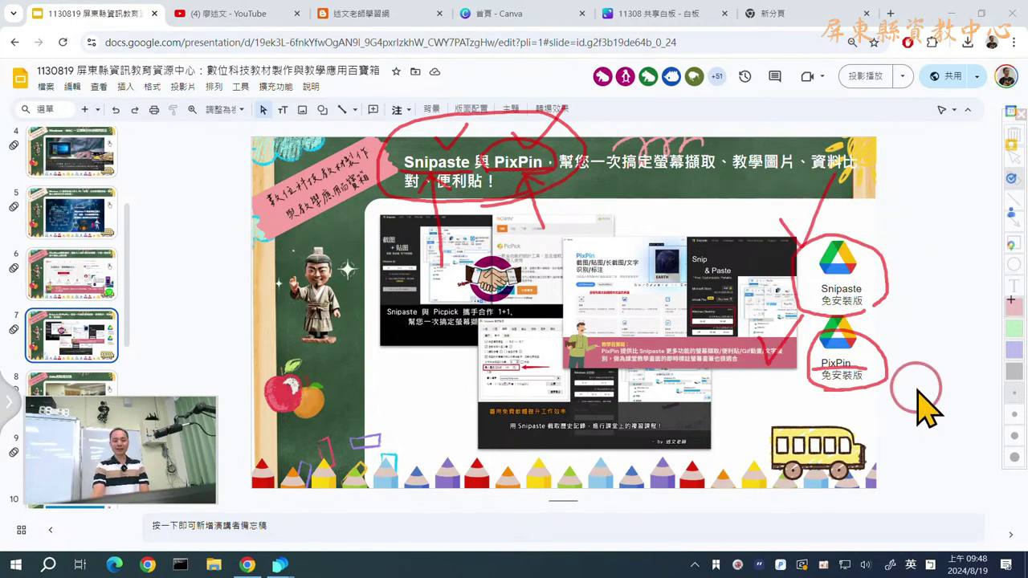
pyautogui.press('Escape')
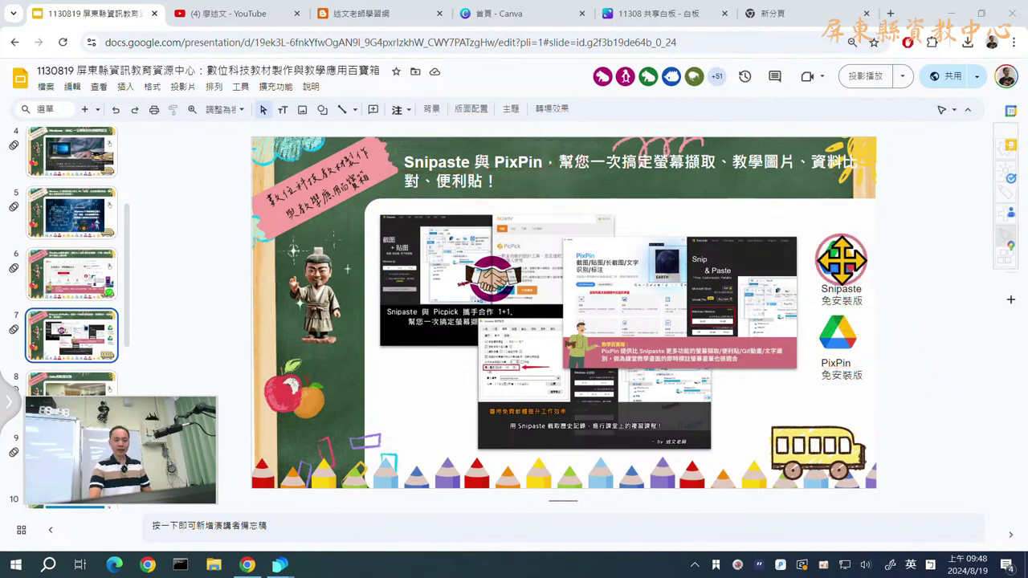
# Step: Open the Snipaste螢幕擷取與編輯.zip file linked from the slide's Snipaste 免安裝版 icon and point out its download option
pyautogui.click(841, 259)
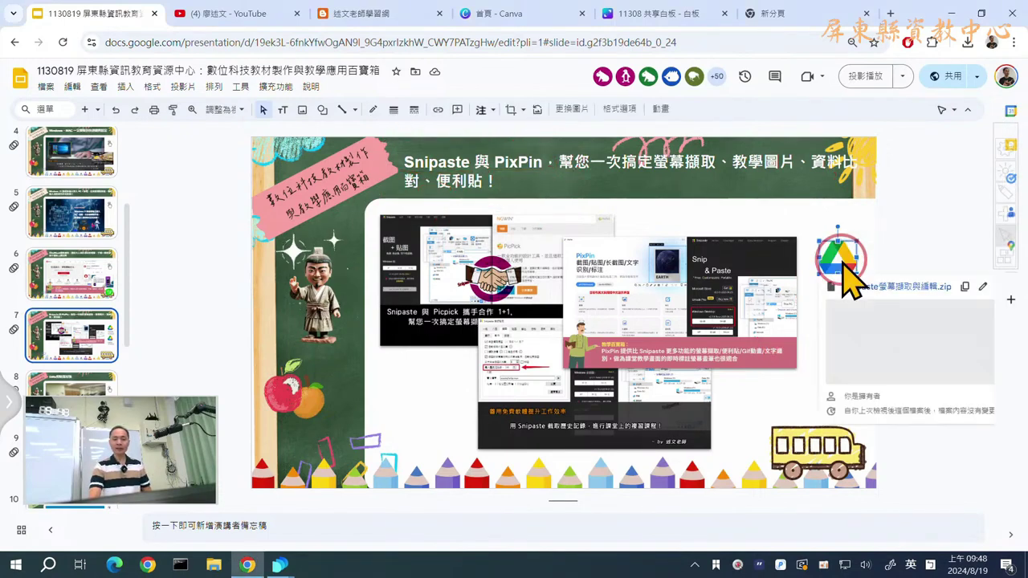
pyautogui.click(882, 288)
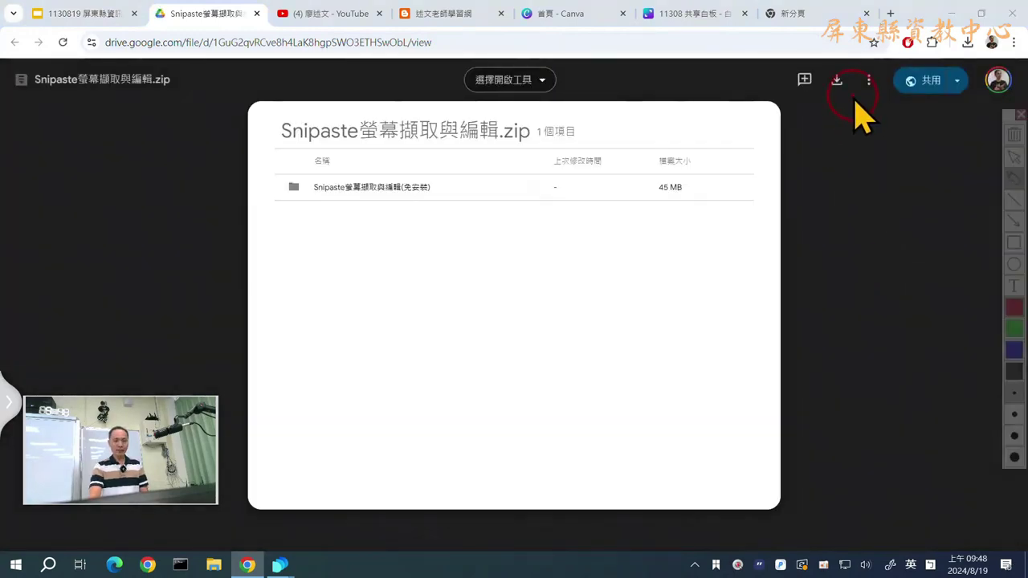
pyautogui.moveTo(815, 88); pyautogui.dragTo(868, 89)
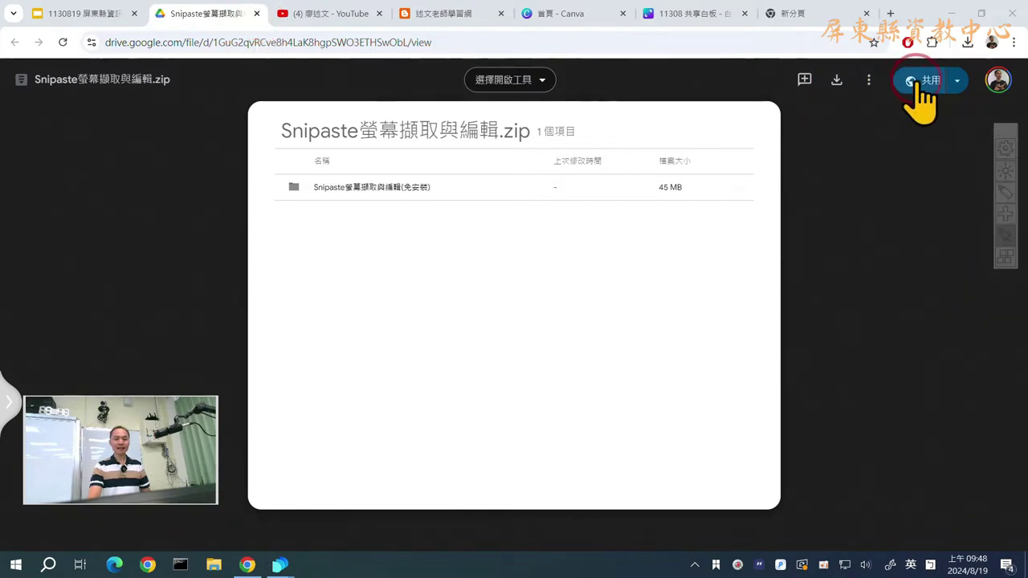
# Step: Show the already downloaded Snipaste螢幕擷取與編輯.zip in its folder from the browser's recent downloads
pyautogui.click(968, 42)
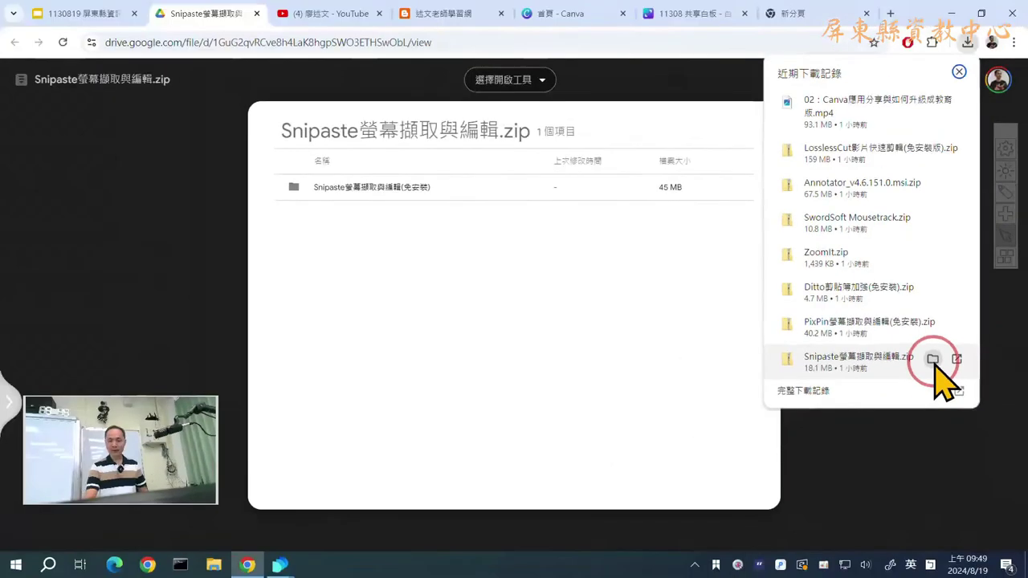
pyautogui.click(933, 358)
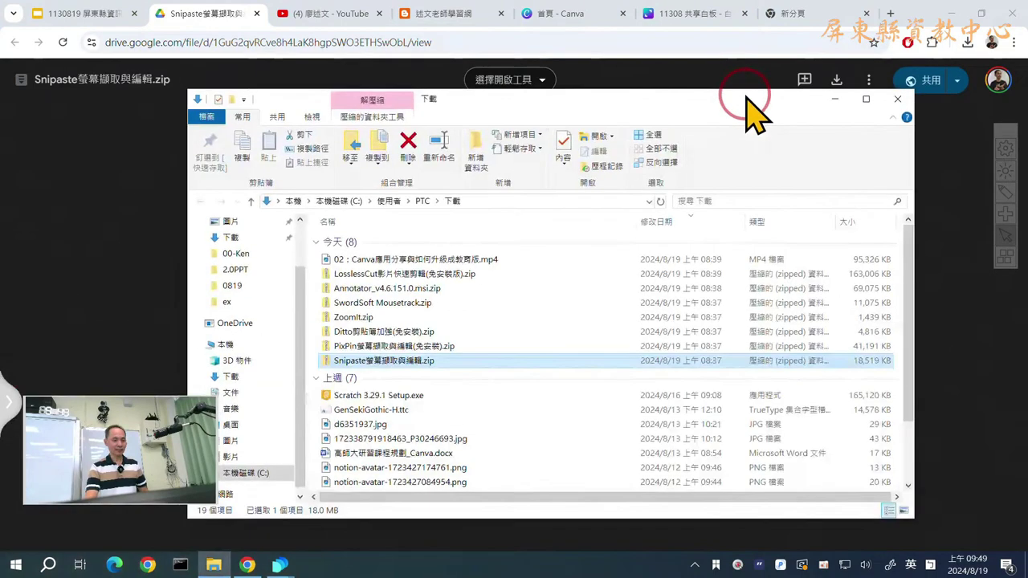
pyautogui.moveTo(747, 101); pyautogui.dragTo(758, 89)
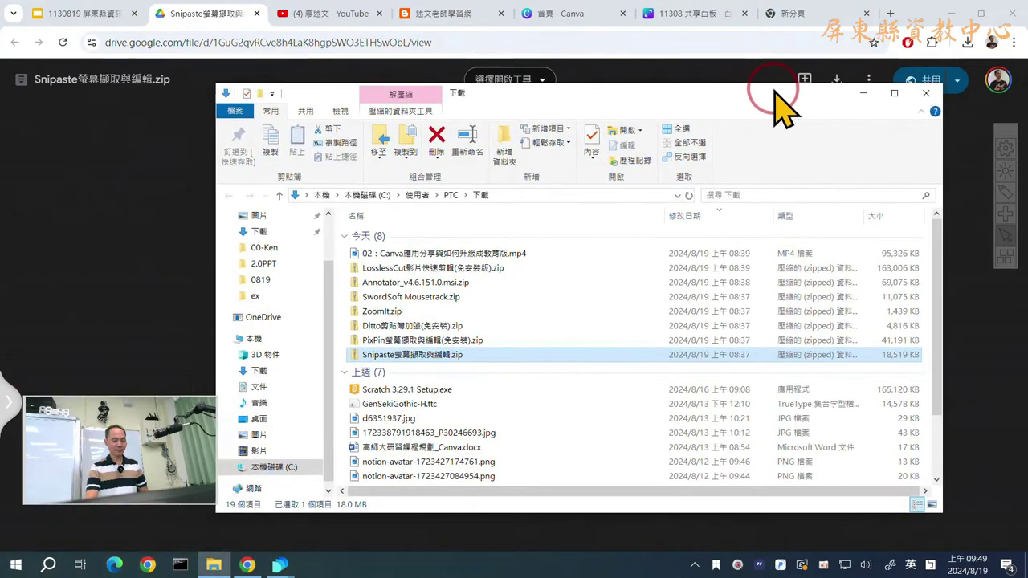
pyautogui.rightClick(367, 358)
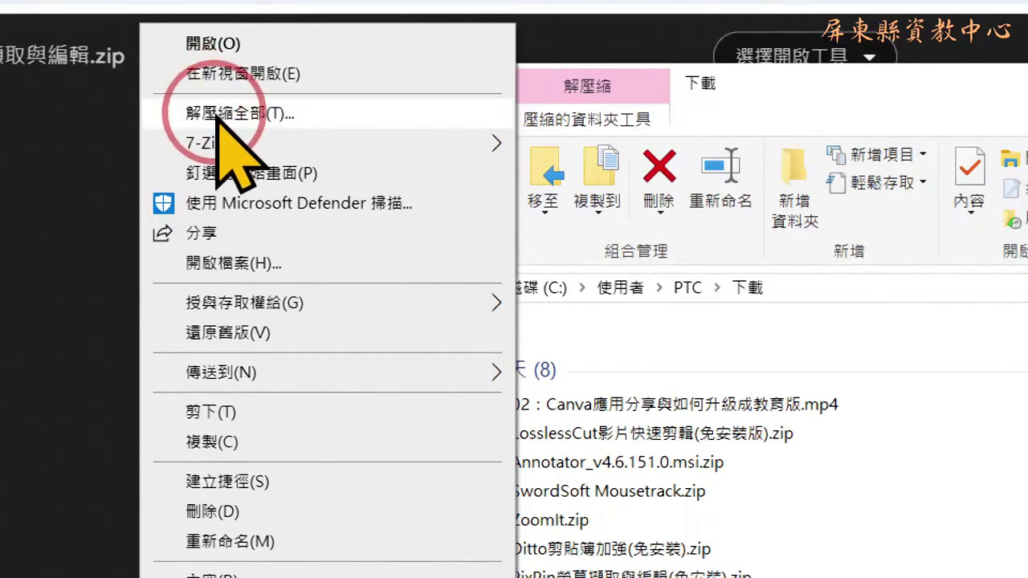
pyautogui.moveTo(241, 142)
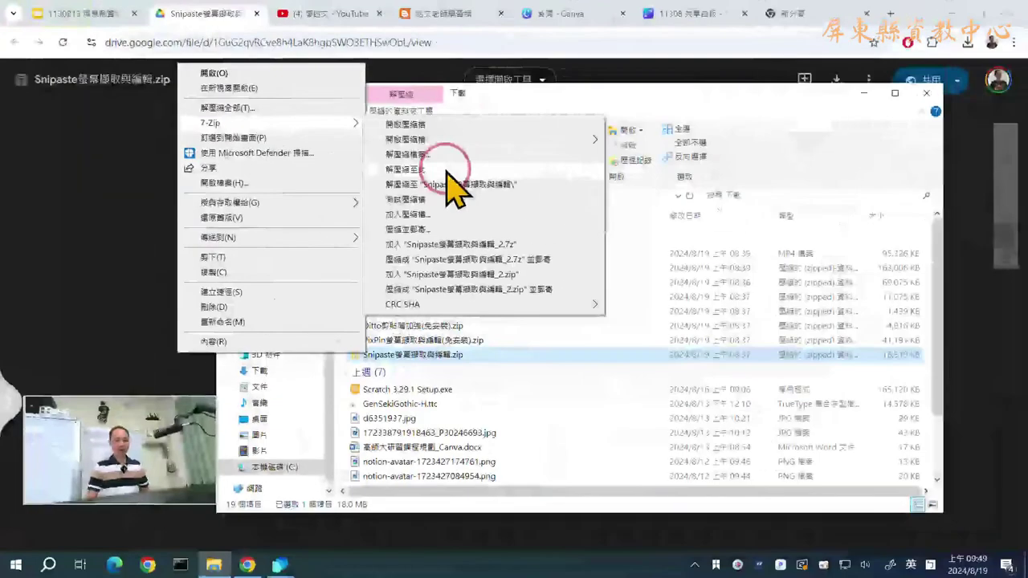
pyautogui.click(1025, 285)
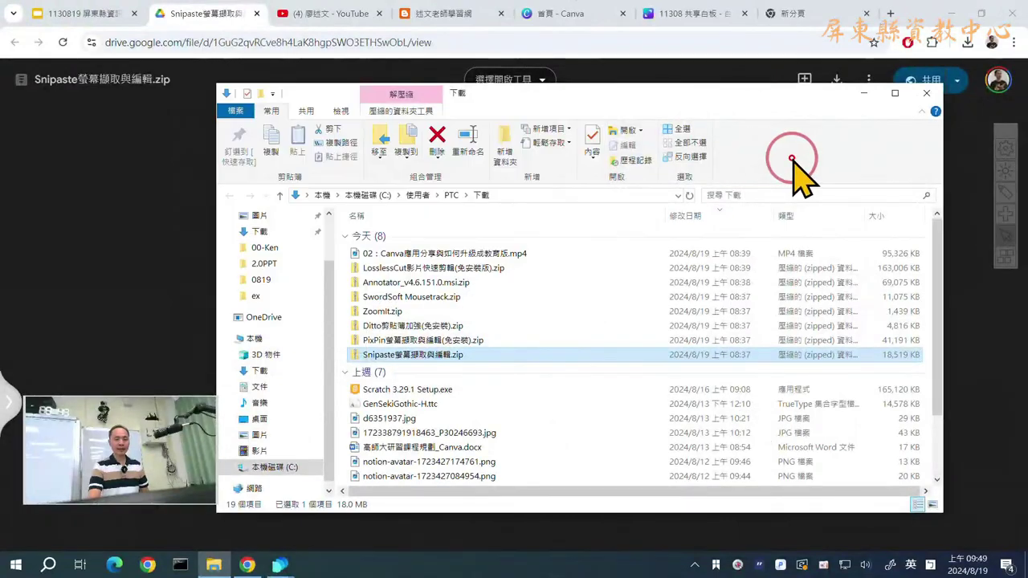
# Step: Examine the contents of the Snipaste螢幕擷取與編輯(免安裝) folder inside the zip file and return to the Downloads folder
pyautogui.doubleClick(347, 354)
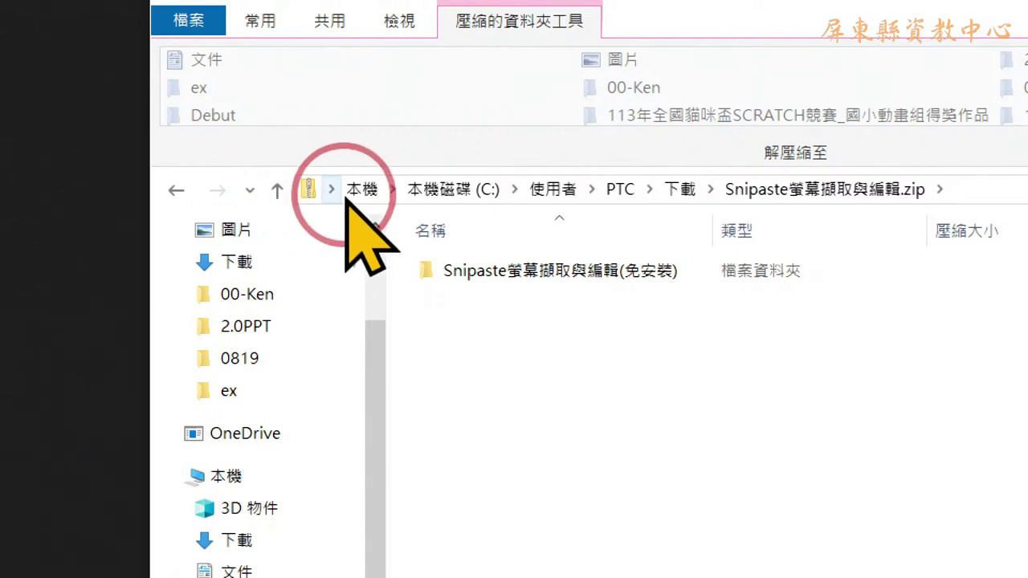
pyautogui.doubleClick(558, 271)
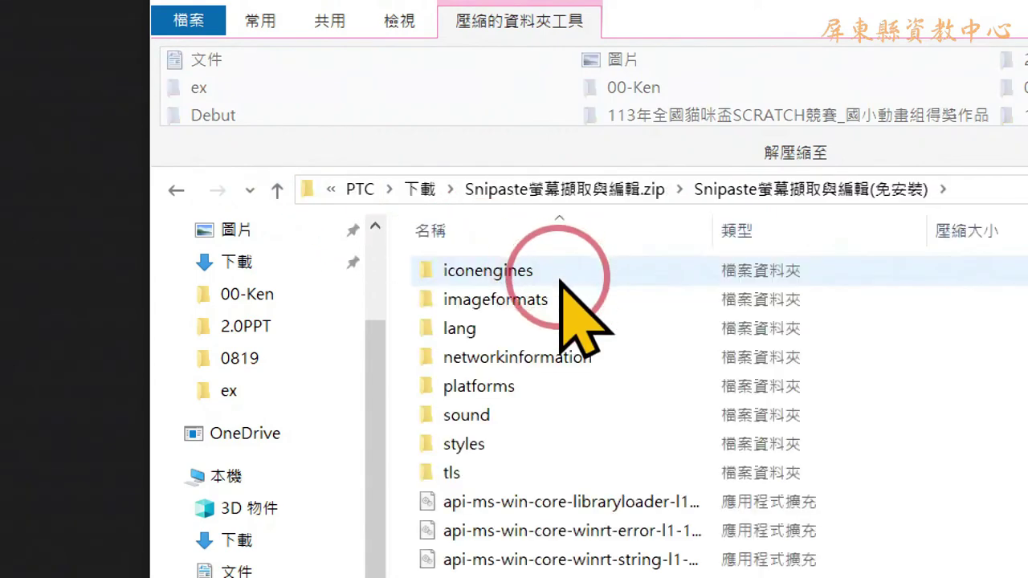
pyautogui.scroll(-3, 590, 487)
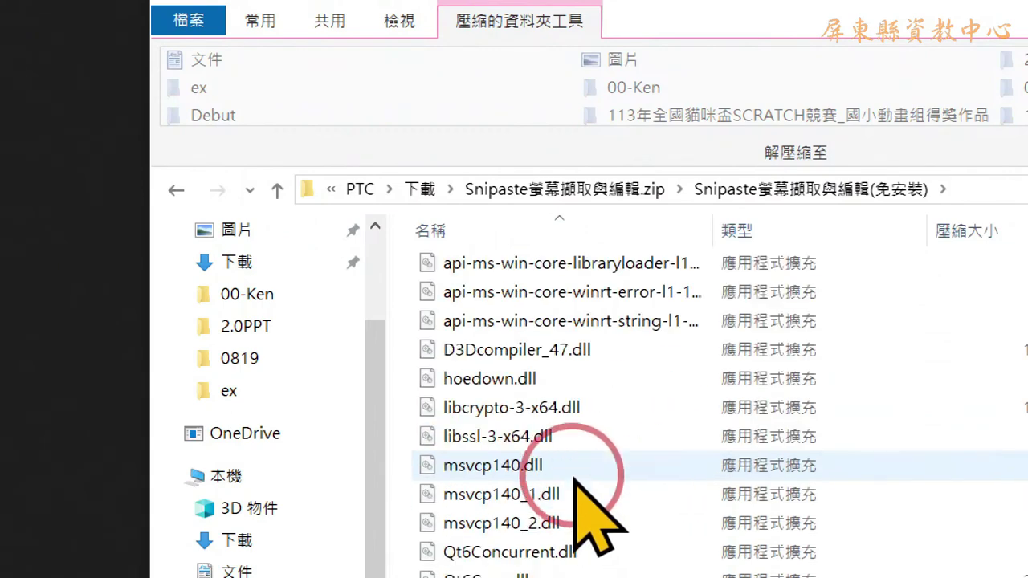
pyautogui.scroll(-2, 594, 466)
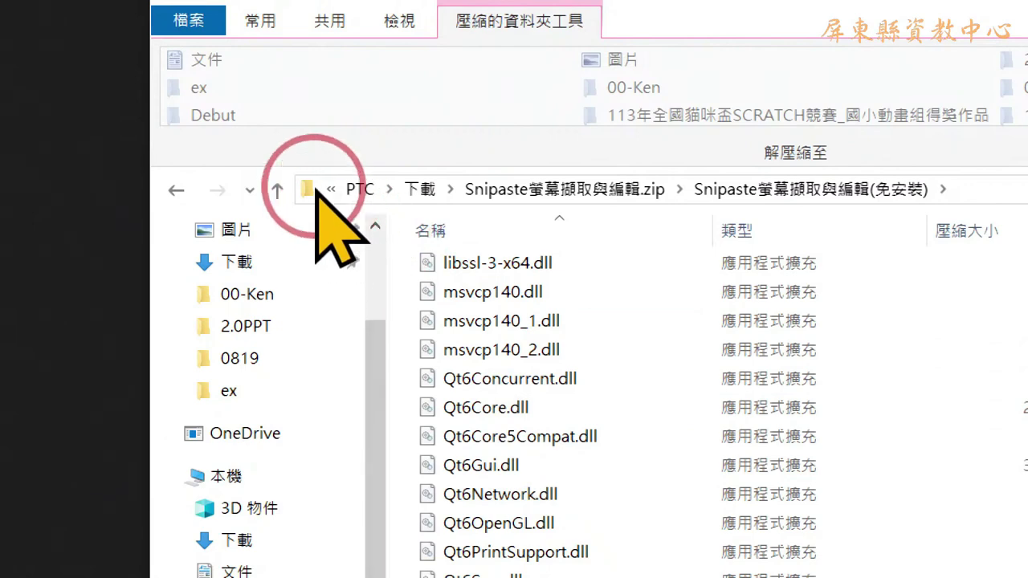
pyautogui.click(177, 189)
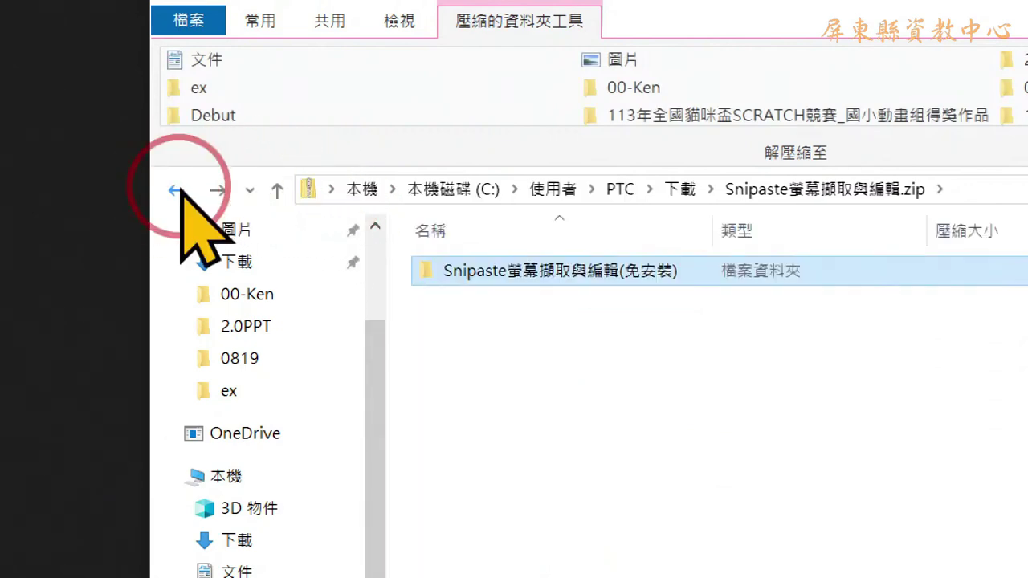
pyautogui.click(176, 190)
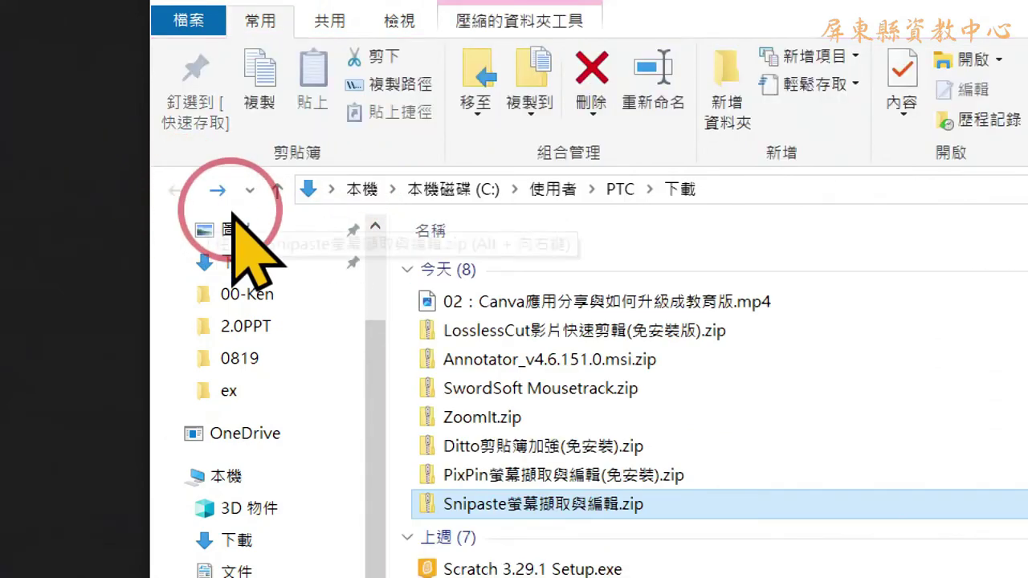
# Step: Extract Snipaste螢幕擷取與編輯.zip directly into the Downloads folder with 7-Zip and locate the extracted folder
pyautogui.click(528, 502)
pyautogui.rightClick(527, 505)
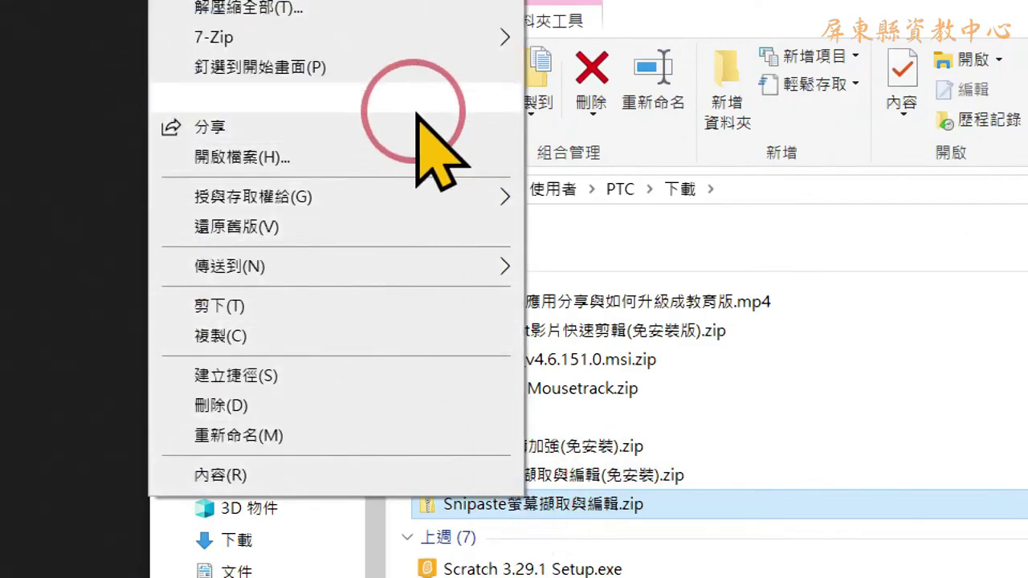
pyautogui.moveTo(482, 37)
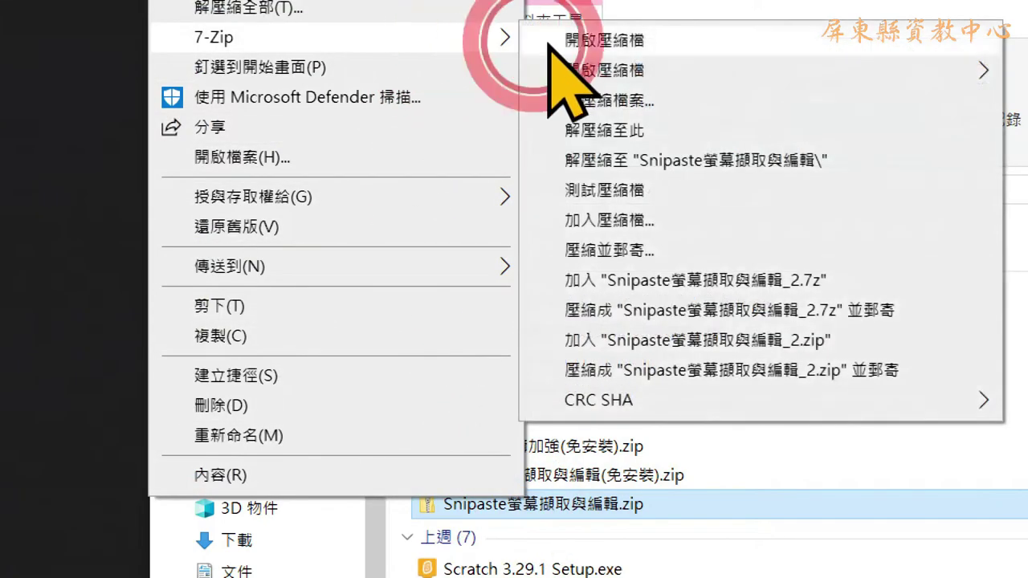
pyautogui.click(615, 131)
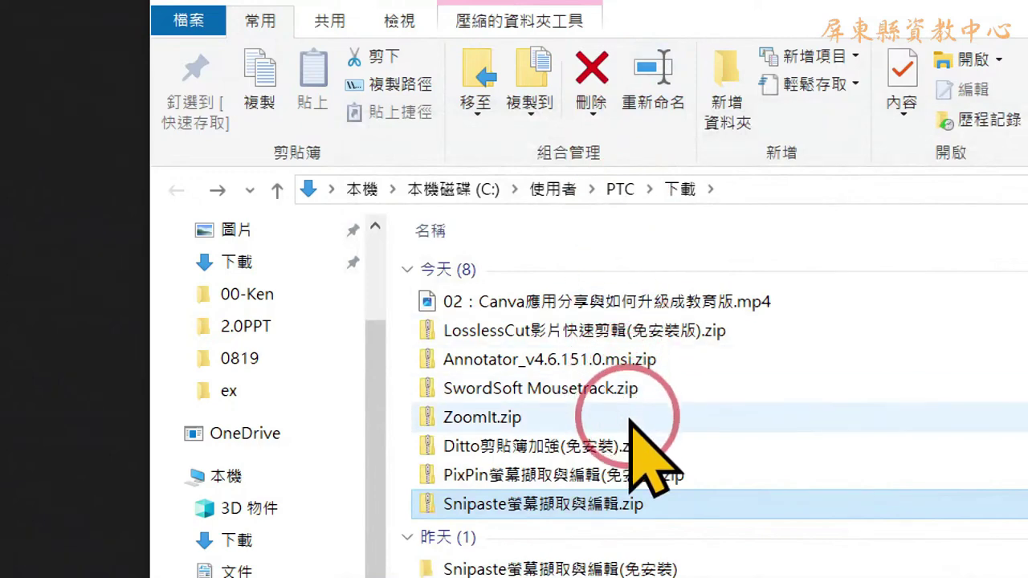
pyautogui.scroll(-2, 635, 437)
pyautogui.doubleClick(496, 395)
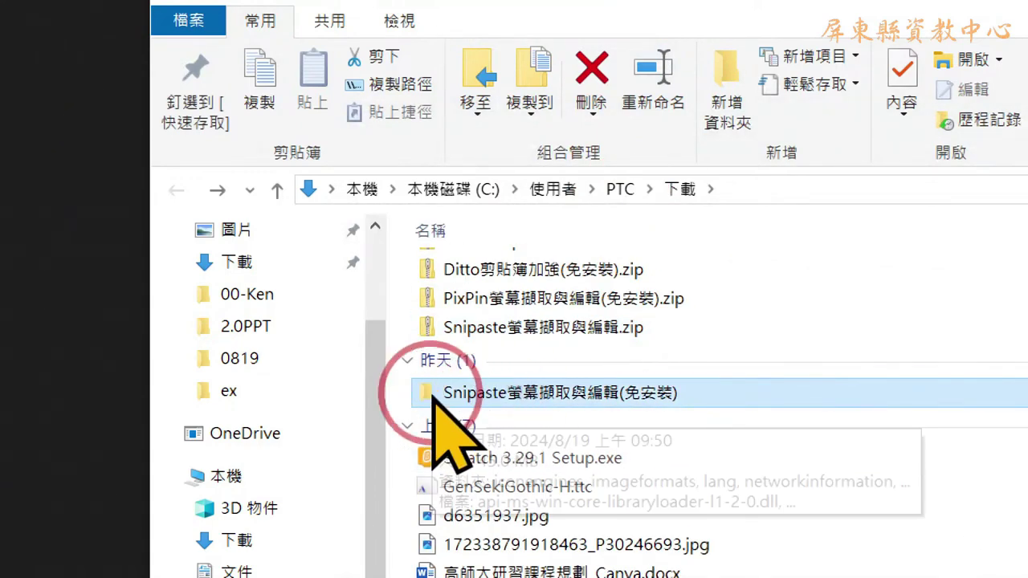
pyautogui.click(429, 329)
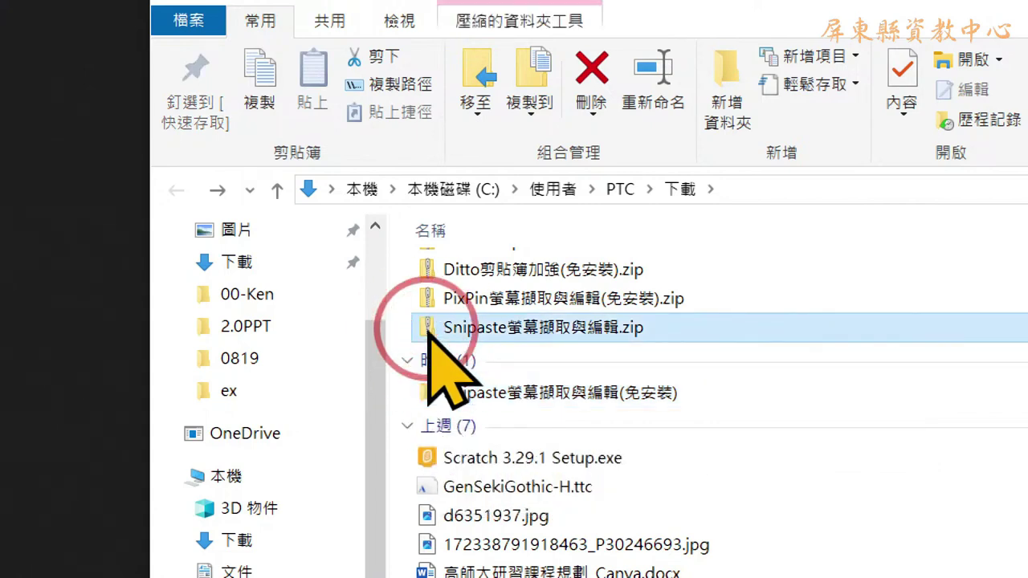
pyautogui.click(421, 392)
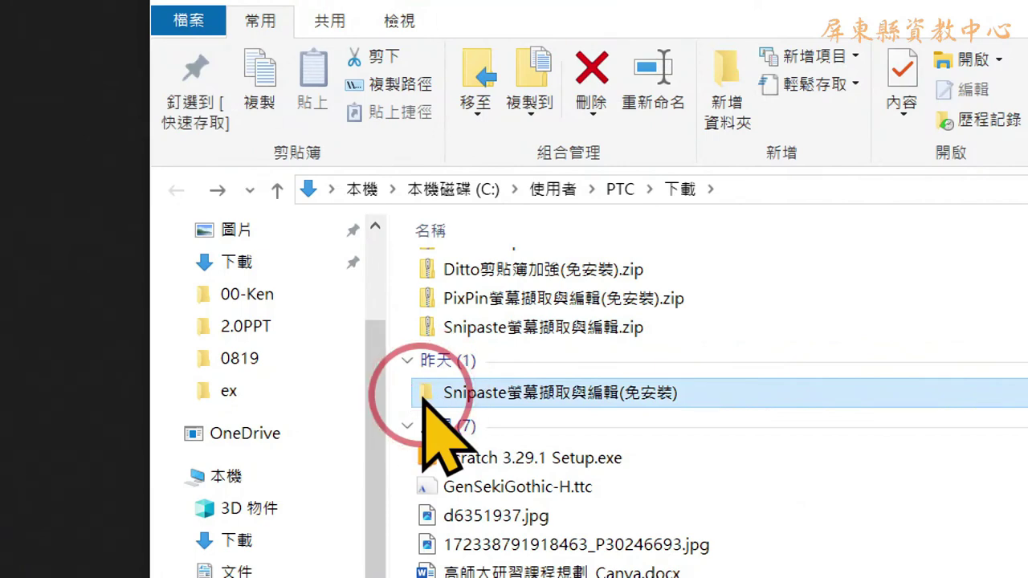
# Step: Extract PixPin螢幕擷取與編輯(免安裝).zip directly into the Downloads folder with 7-Zip and locate the extracted folder
pyautogui.click(451, 299)
pyautogui.rightClick(454, 299)
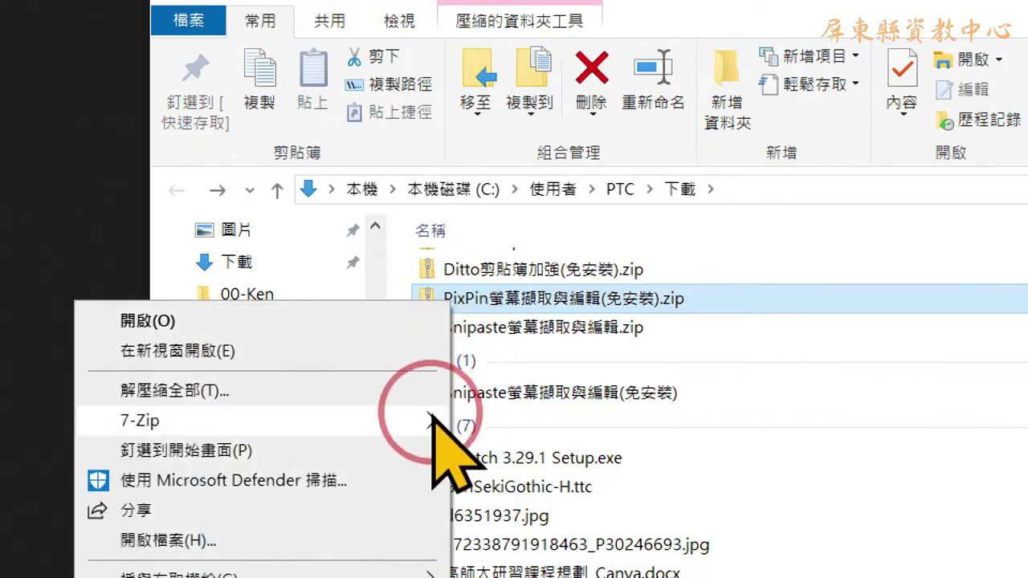
pyautogui.moveTo(434, 422)
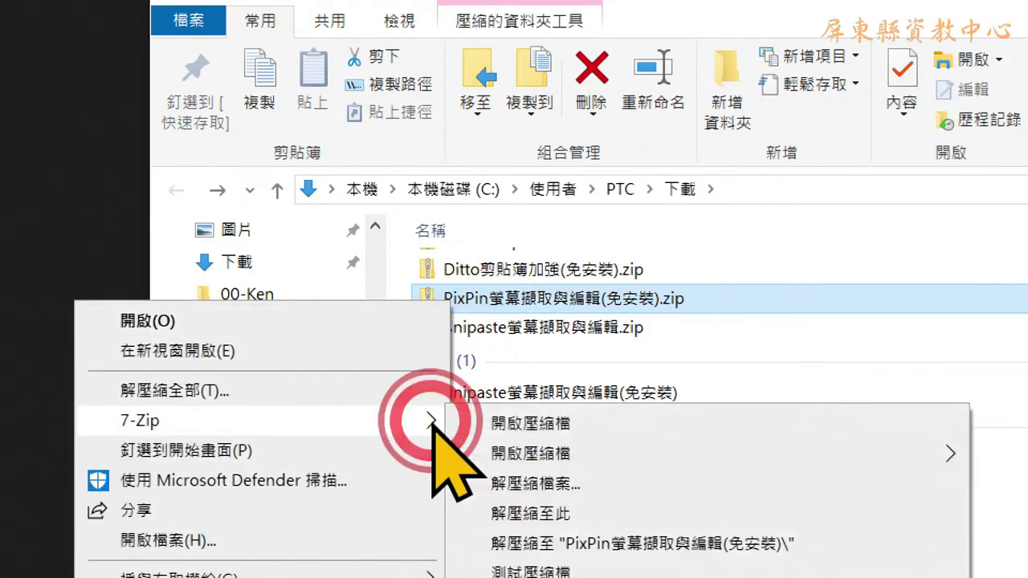
pyautogui.click(527, 512)
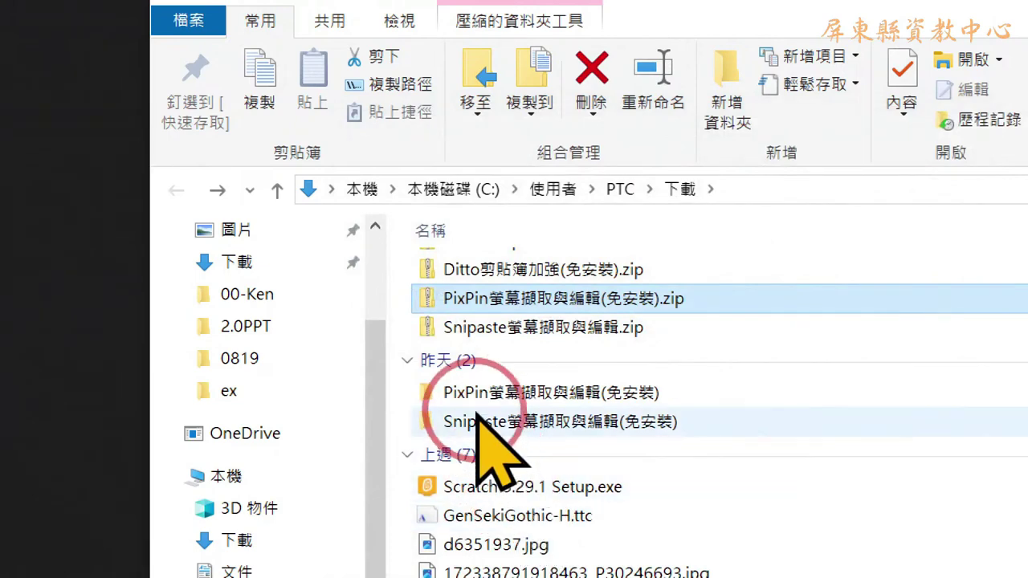
pyautogui.click(472, 393)
pyautogui.click(444, 398)
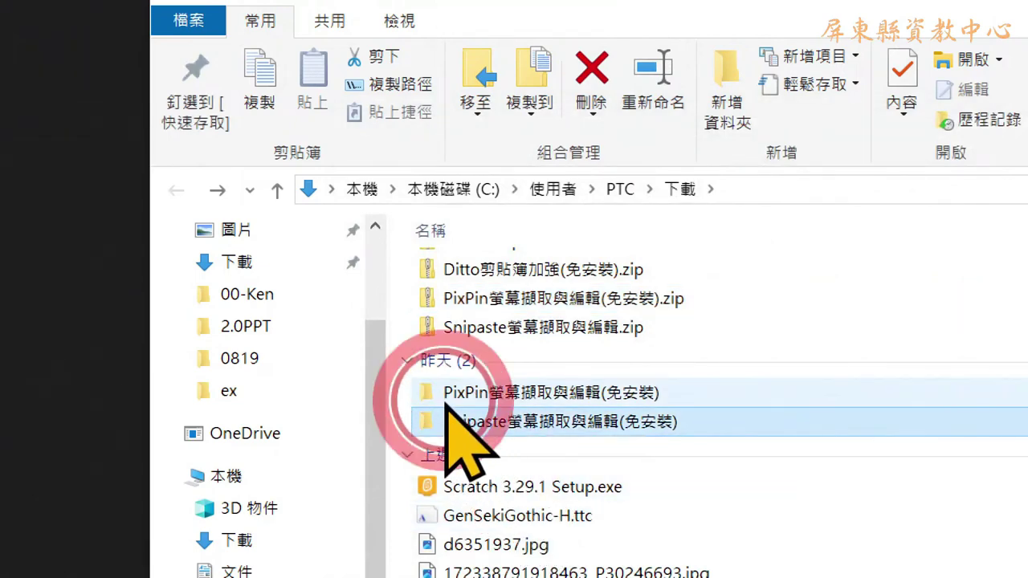
pyautogui.click(445, 421)
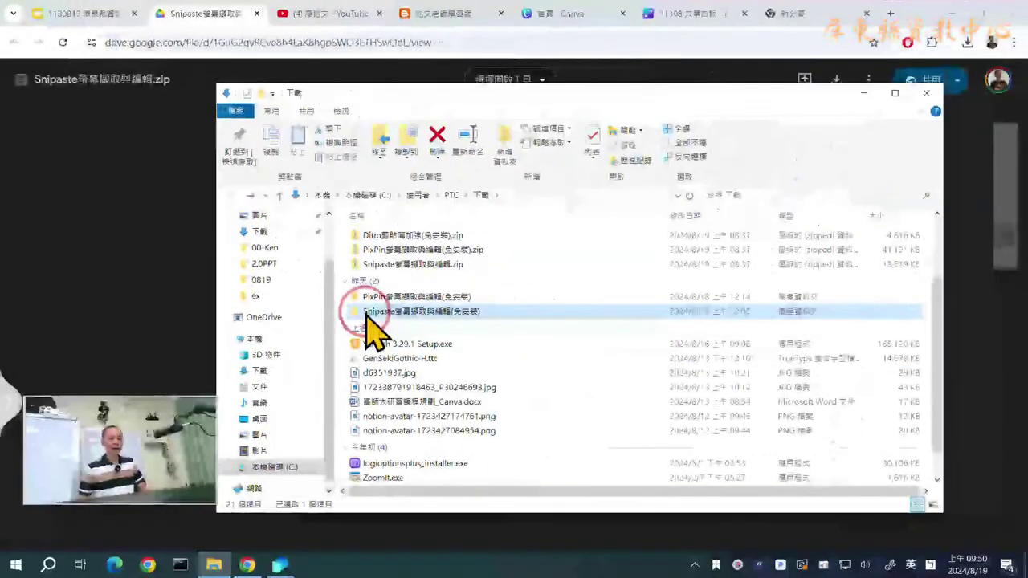
# Step: Open the extracted Snipaste螢幕擷取與編輯(免安裝) folder and select Snipaste.exe
pyautogui.moveTo(372, 317)
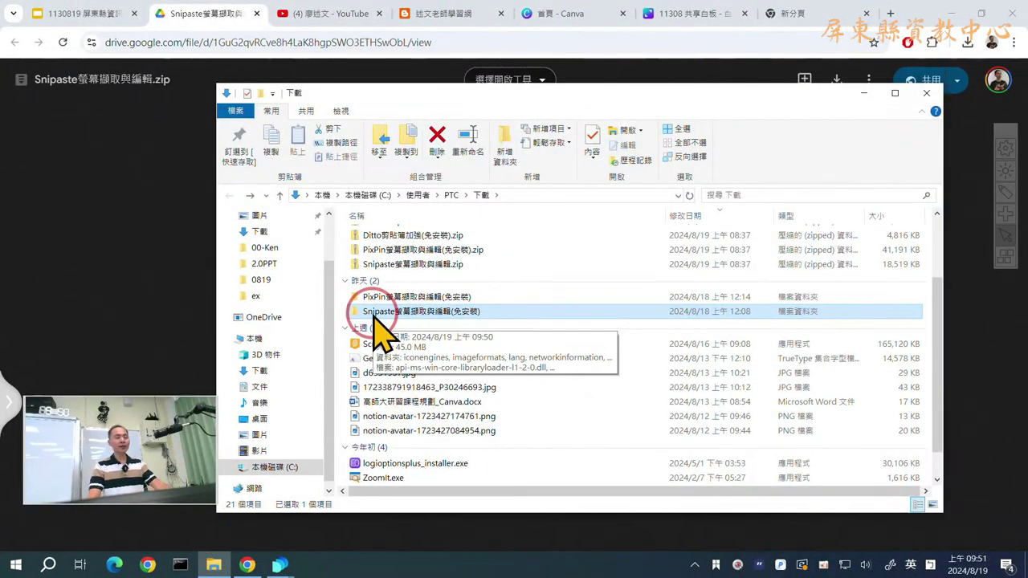
pyautogui.doubleClick(372, 313)
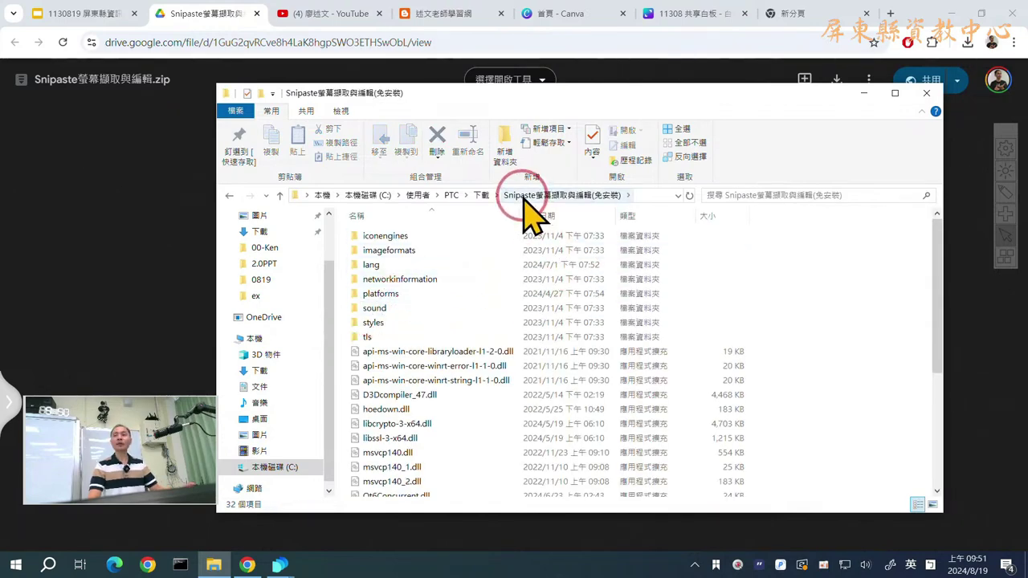
pyautogui.moveTo(934, 225); pyautogui.dragTo(727, 397)
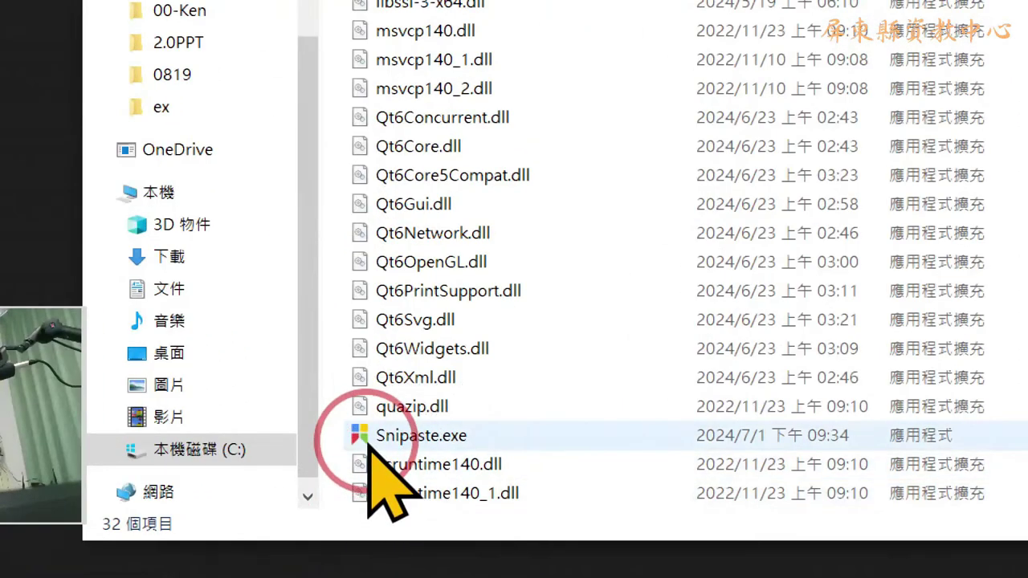
pyautogui.click(367, 440)
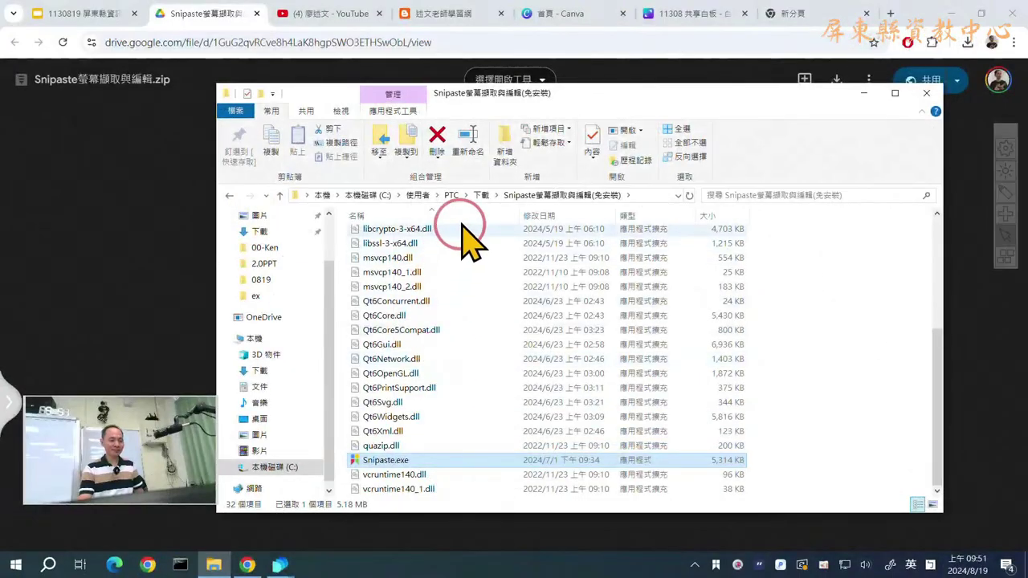
# Step: Return to the Downloads folder, open the extracted PixPin螢幕擷取與編輯(免安裝) folder and select PixPin.exe
pyautogui.click(480, 195)
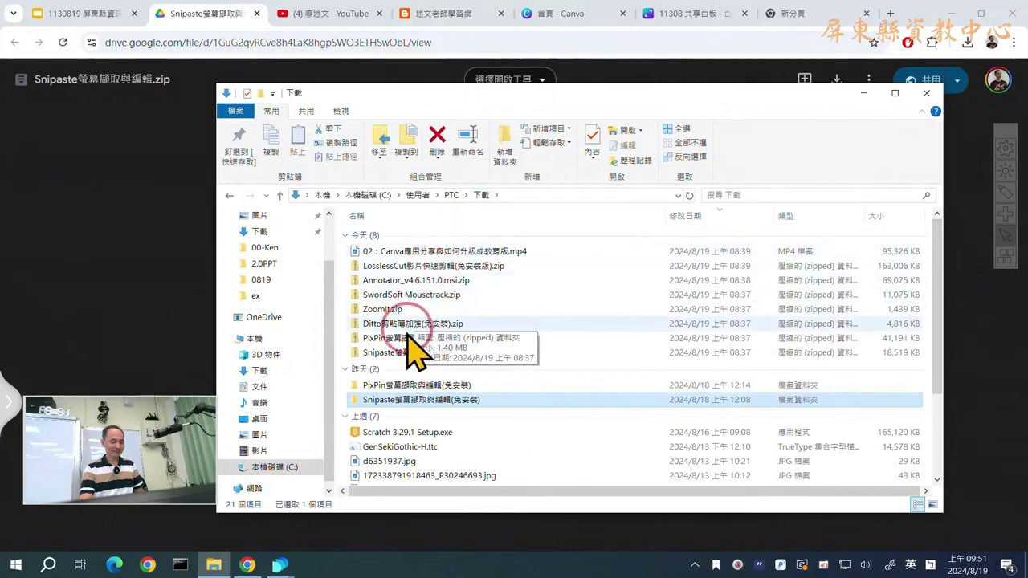
pyautogui.doubleClick(393, 385)
pyautogui.scroll(-10, 398, 406)
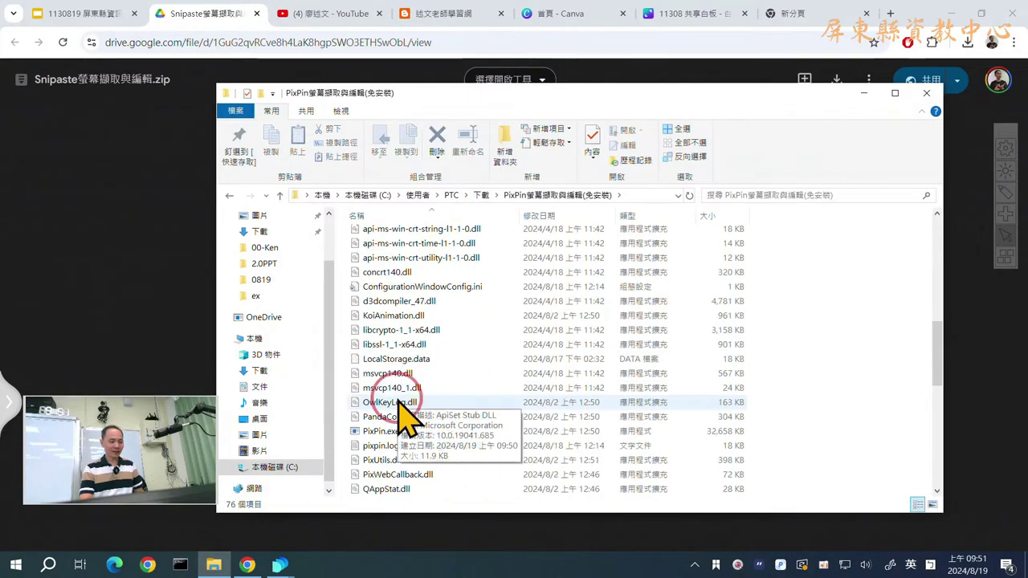
pyautogui.click(353, 431)
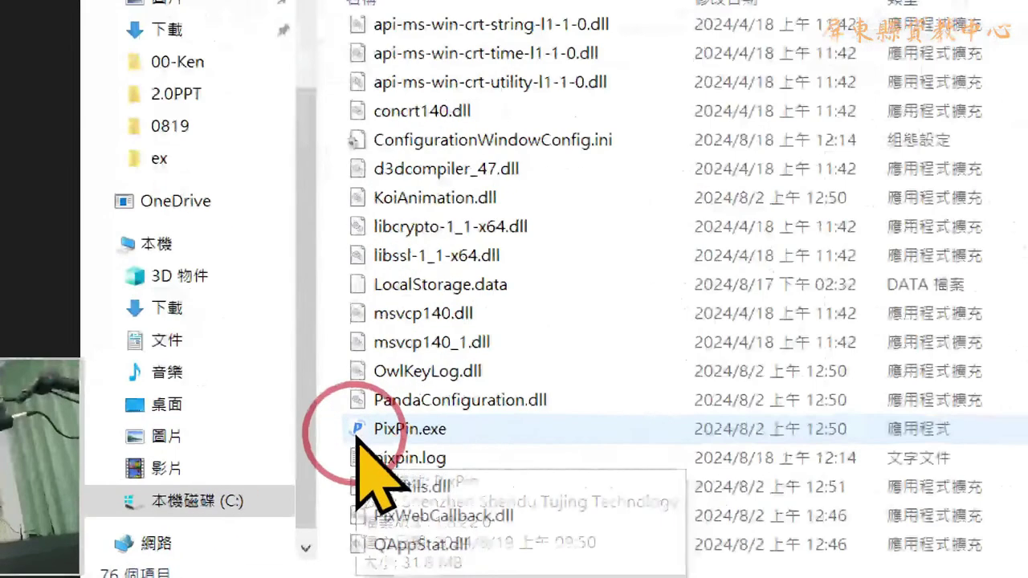
pyautogui.click(358, 434)
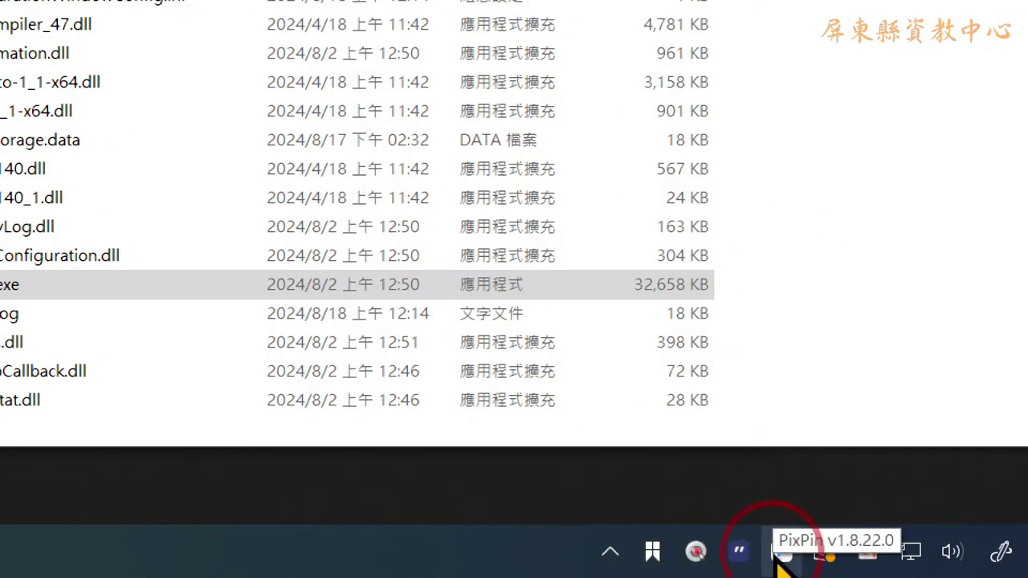
# Step: Reveal the hidden system tray icons and move the PixPin icon to the first place among the visible ones
pyautogui.click(602, 552)
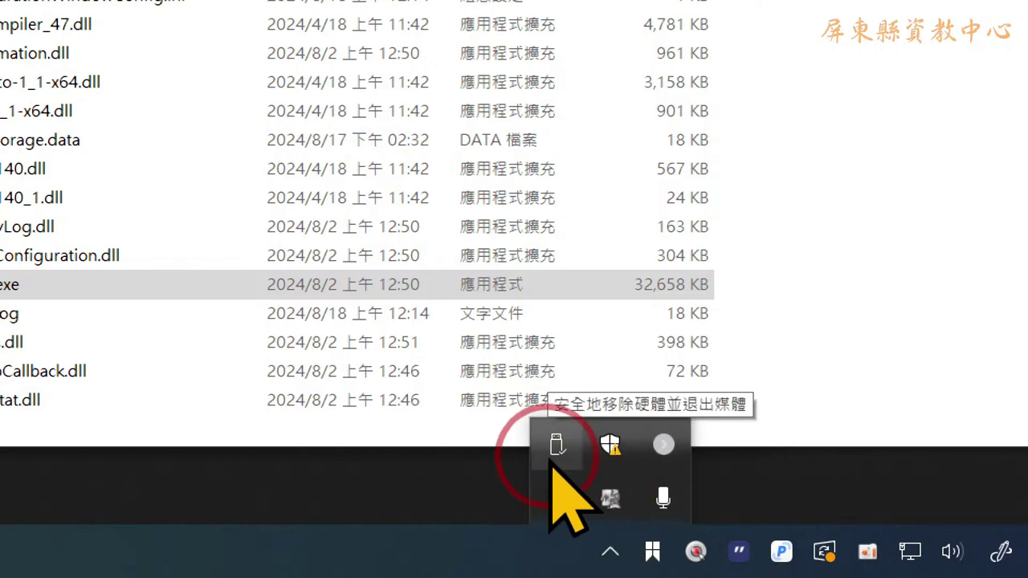
pyautogui.moveTo(654, 548); pyautogui.dragTo(696, 549)
pyautogui.moveTo(706, 441); pyautogui.dragTo(649, 566)
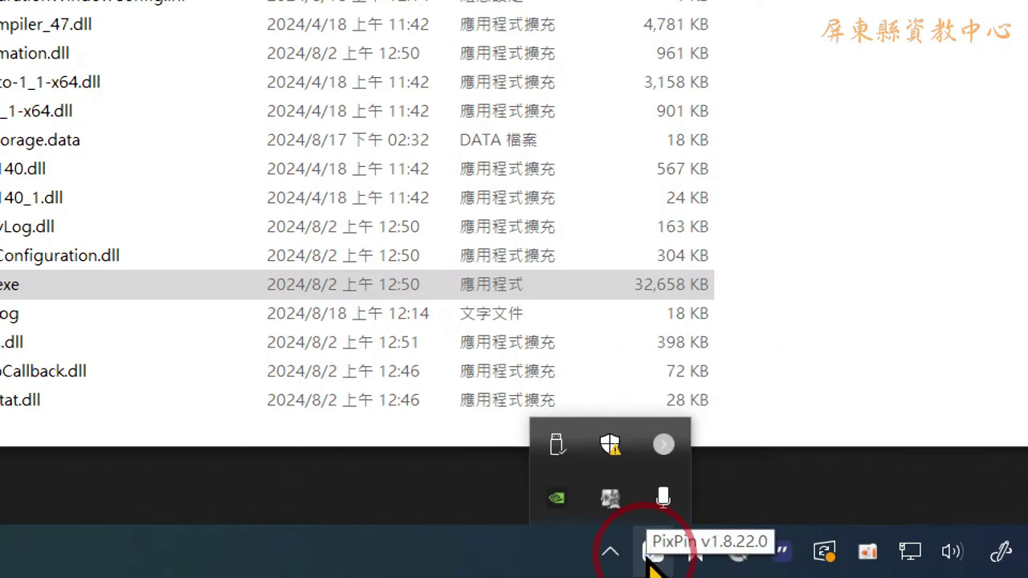
pyautogui.moveTo(649, 566)
pyautogui.mouseDown()
pyautogui.moveTo(653, 548)
pyautogui.moveTo(632, 560)
pyautogui.mouseUp()
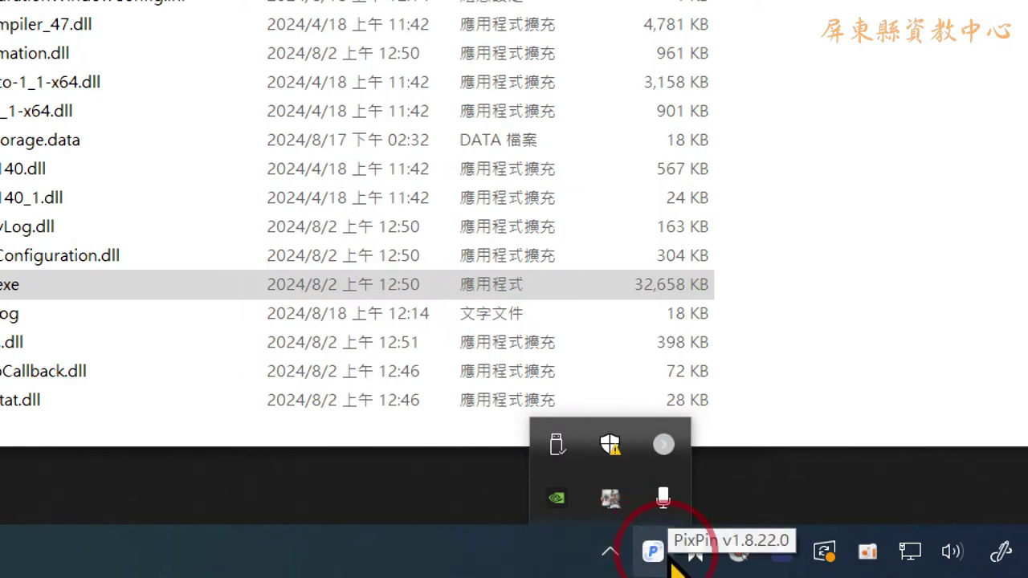